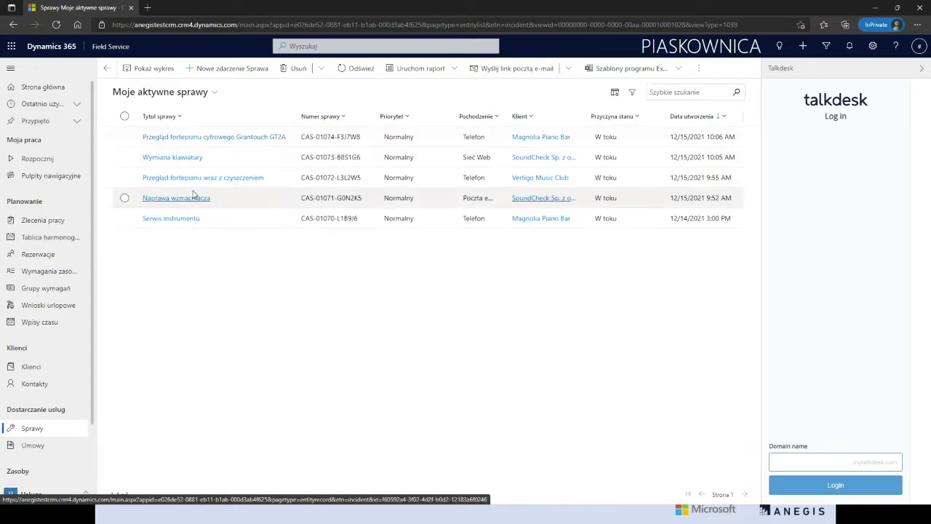
Step: Open the case "Przegląd fortepianu cyfrowego Grantouch GT2A" and review the options available for its origin (Pochodzenie)
left_click(188, 137)
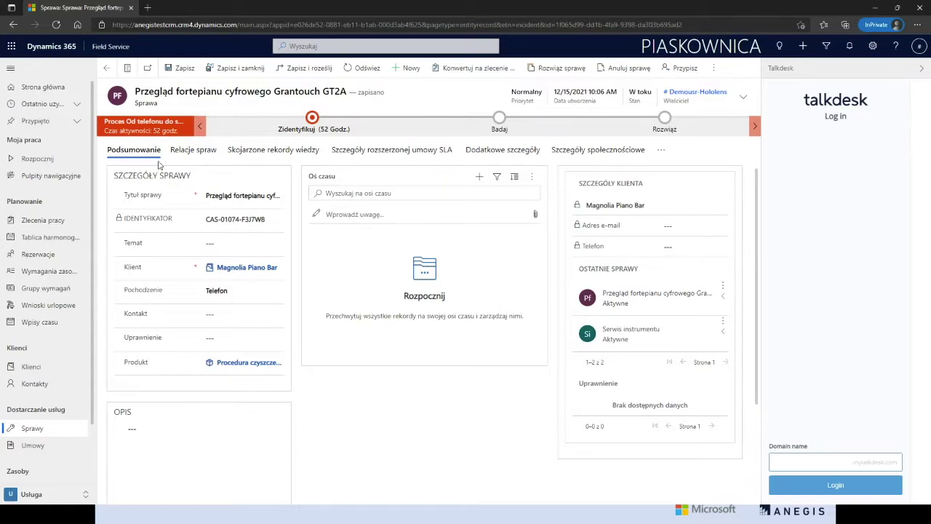
left_click(218, 295)
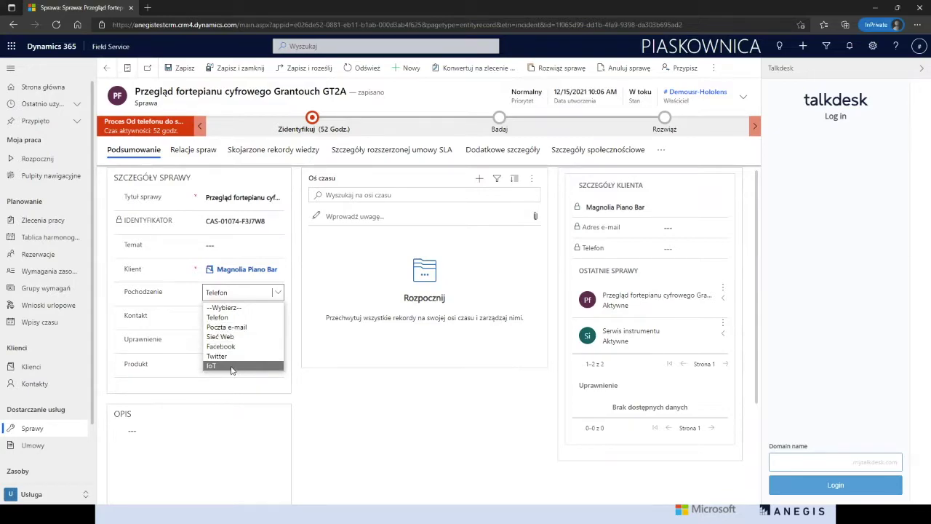
left_click(297, 329)
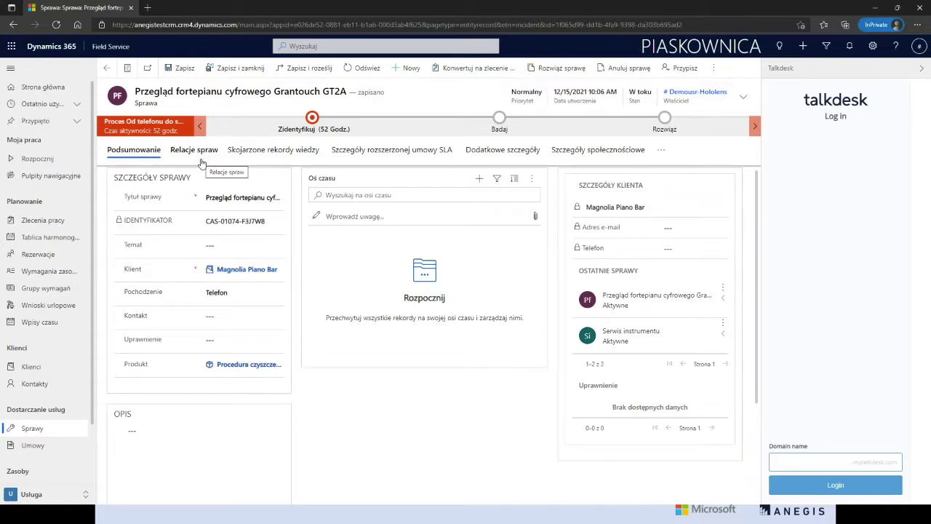
Step: Show the work orders related to the case and delete the existing Magnolia Piano Bar work order
left_click(662, 152)
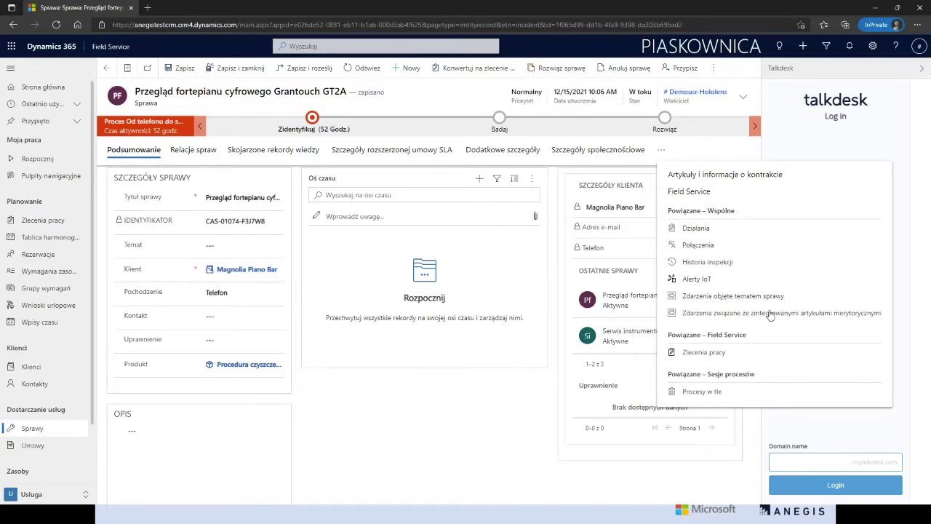
left_click(704, 354)
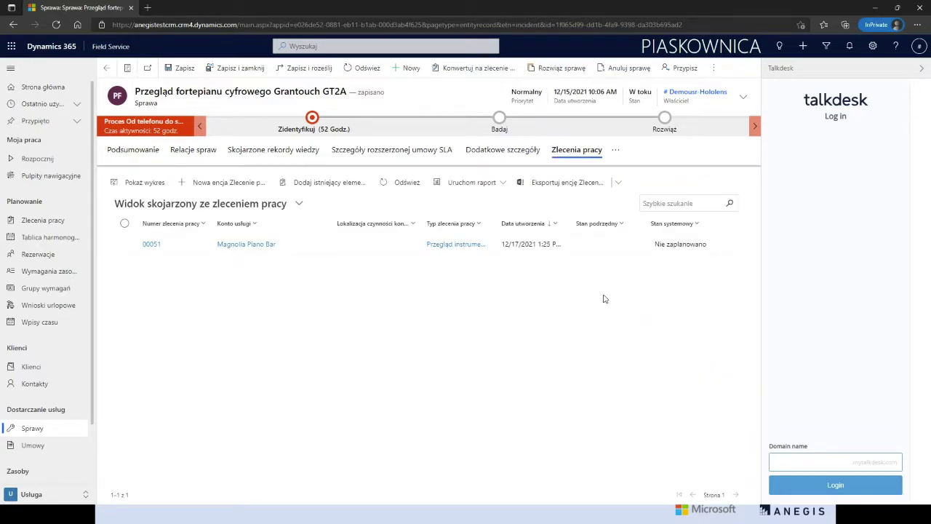
left_click(125, 244)
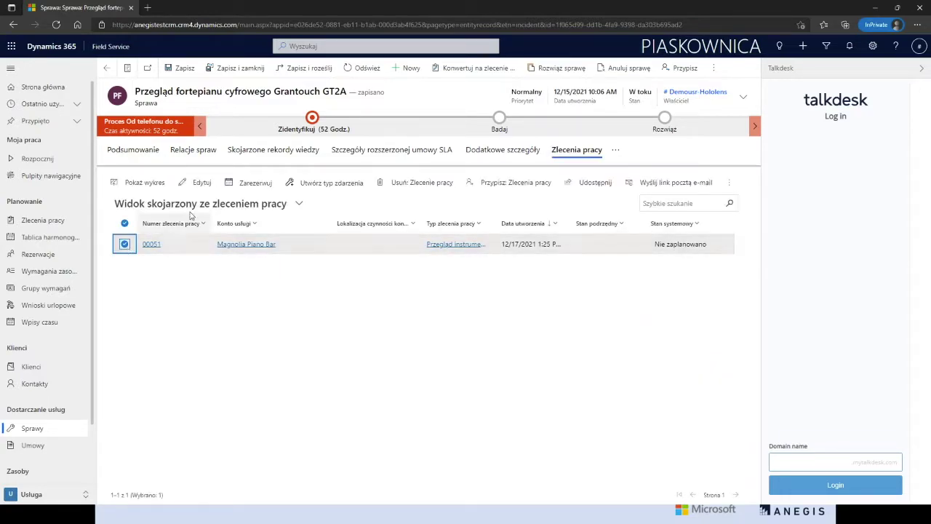
left_click(416, 183)
left_click(491, 321)
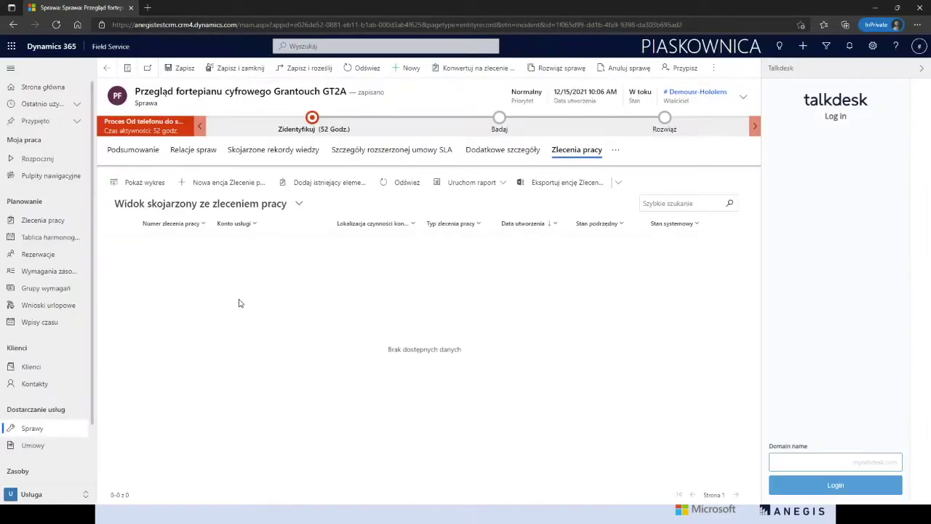
Step: Start a new work order from the case with summary "Serwis klawiatury" and primary incident type Serwis klawiatury
left_click(210, 186)
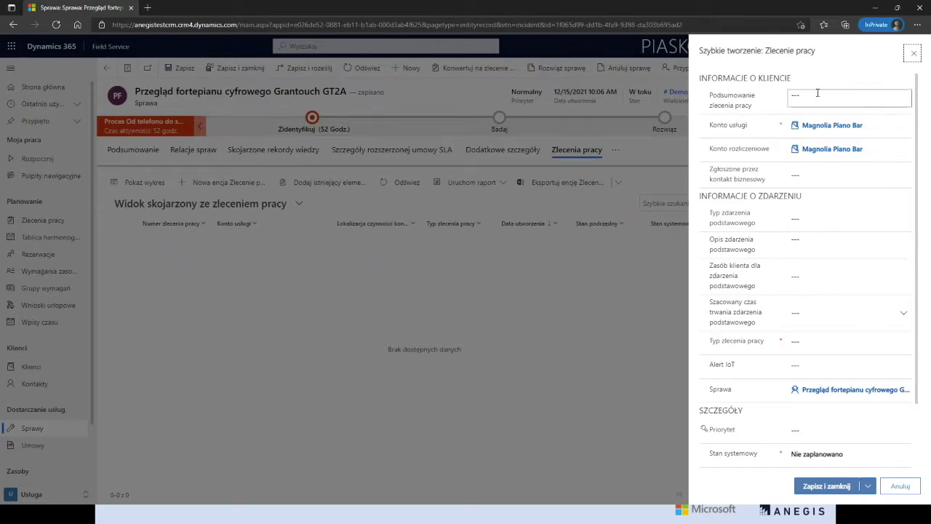
left_click(819, 93)
type("Serwis klawiatury")
left_click(838, 219)
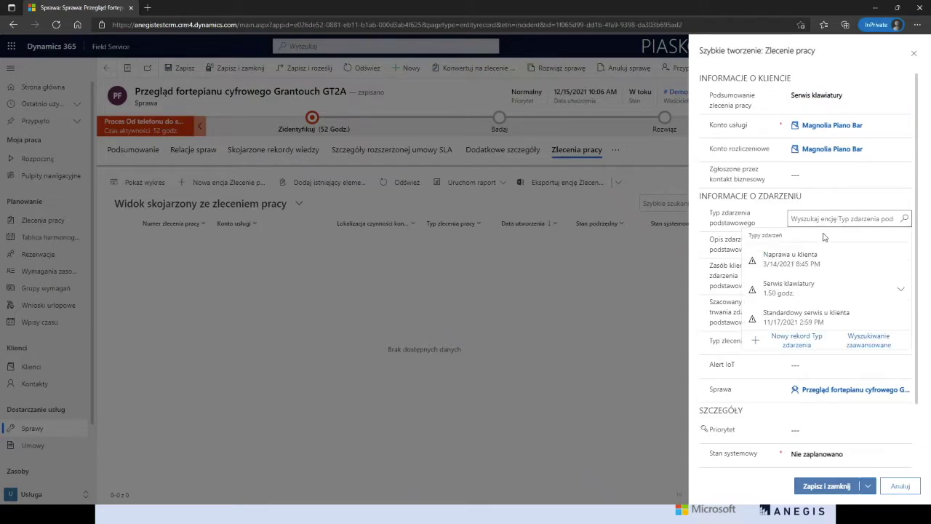
left_click(792, 291)
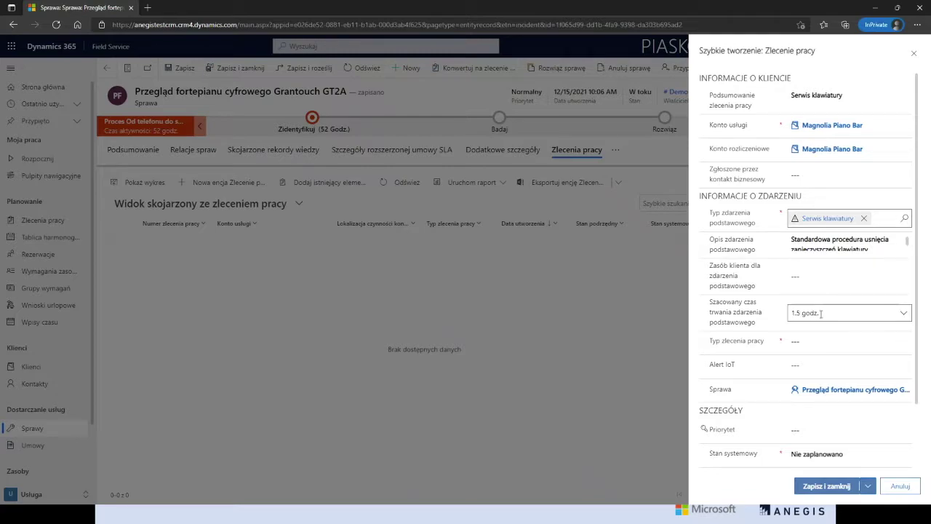
Step: Set the work order type to Przegląd instrumentu muzycznego, review the form, and save and close the new work order
left_click(806, 342)
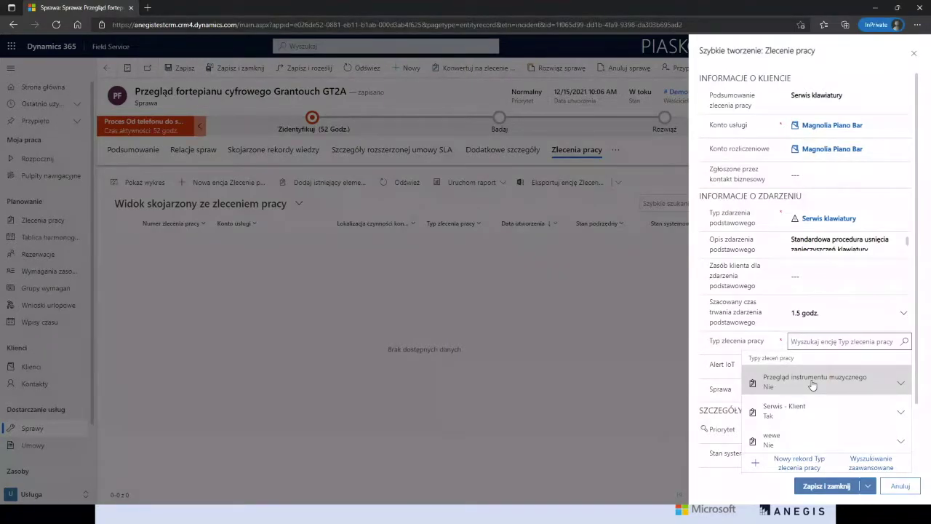
left_click(813, 384)
scroll(838, 429, "down", 1)
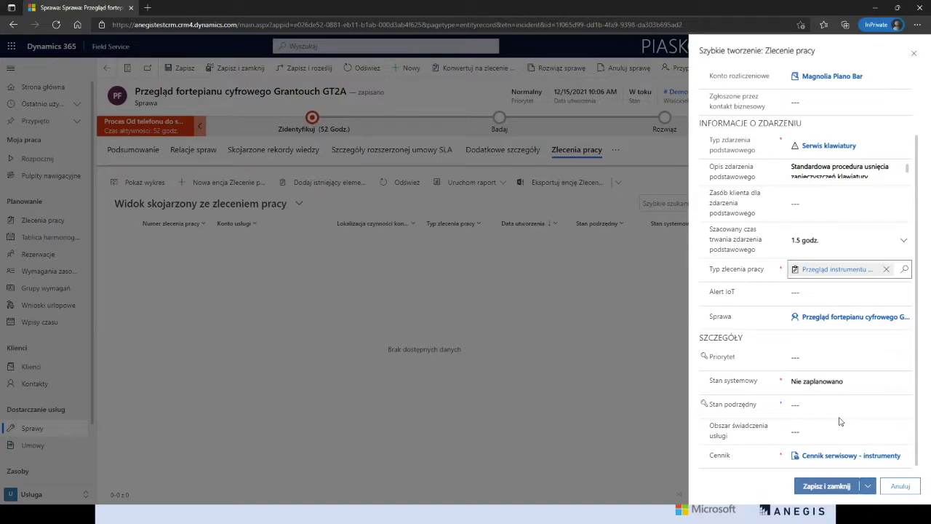
scroll(844, 387, "up", 2)
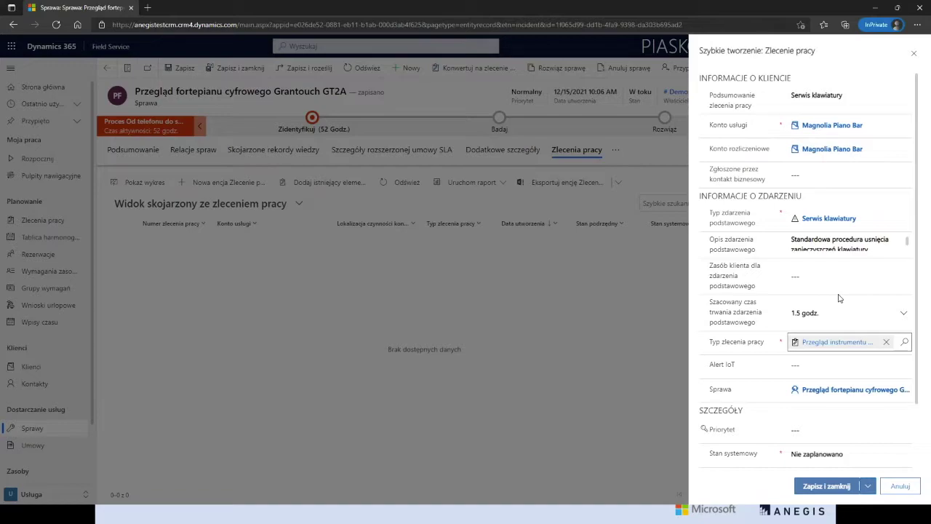
scroll(838, 298, "down", 2)
left_click(829, 486)
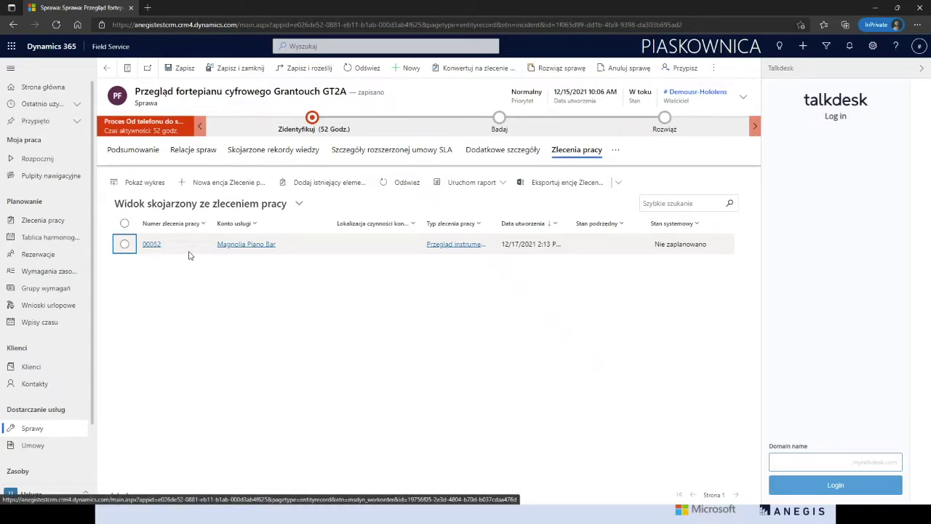
Step: Open the newest Magnolia Piano Bar work order from the active work orders and review its summary and settings
left_click(38, 220)
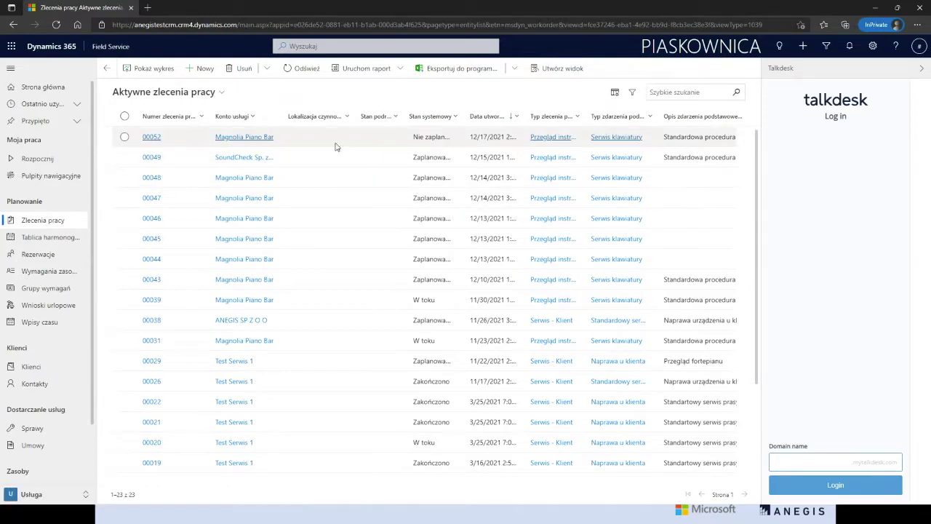
left_click(154, 139)
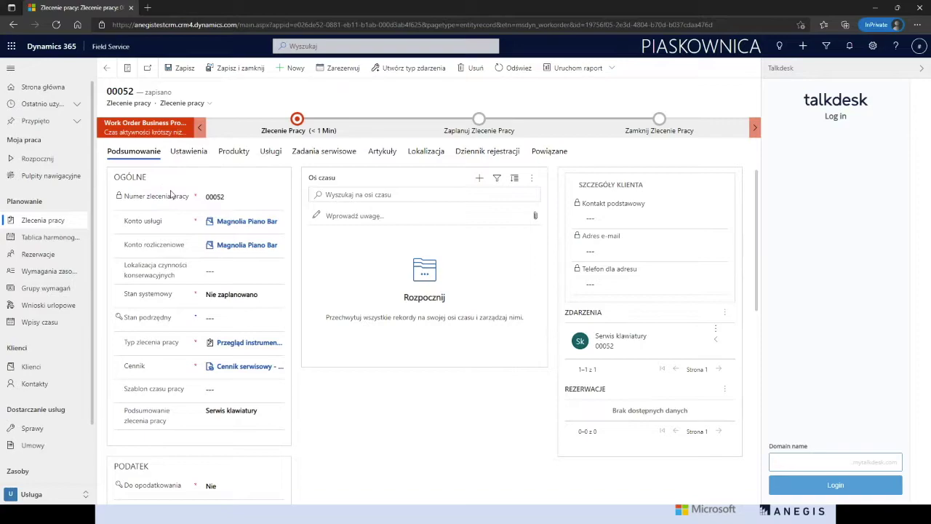
scroll(196, 260, "down", 2)
scroll(196, 260, "up", 3)
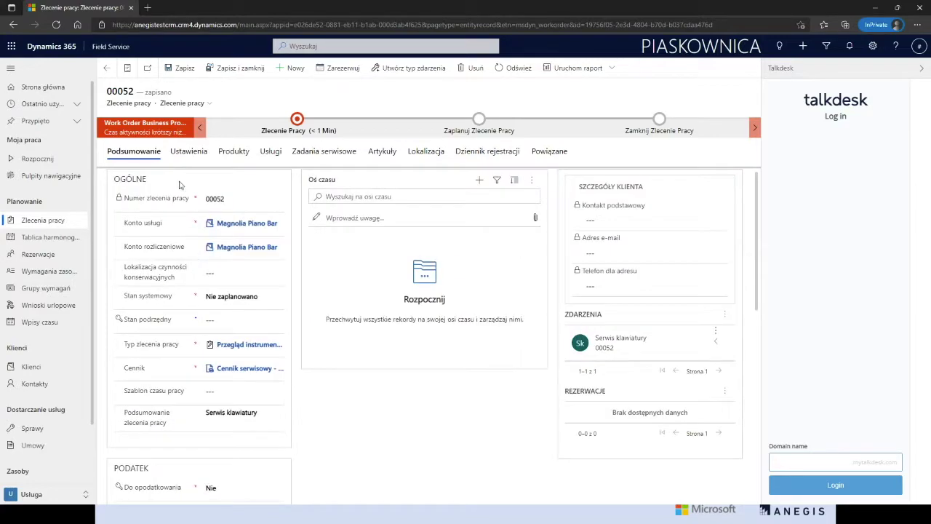
left_click(188, 151)
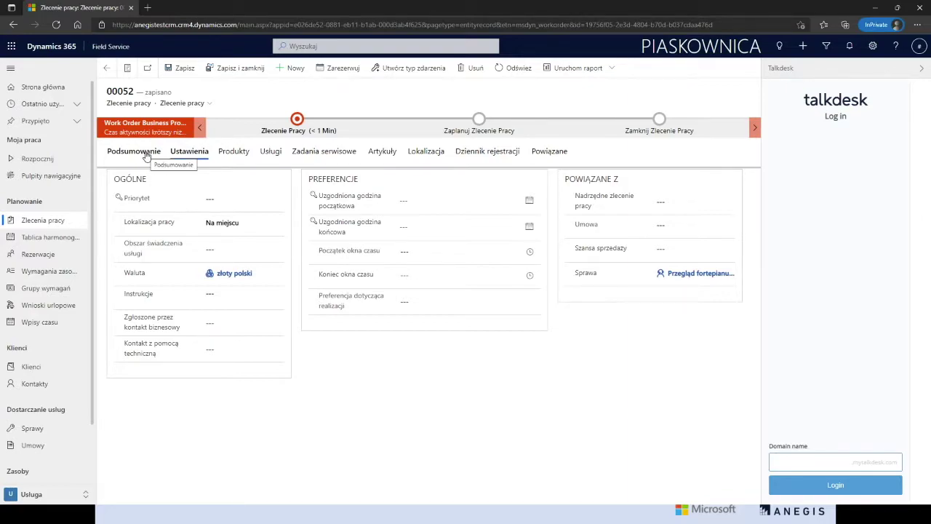
Step: Review the work order's products and services, widening the name columns to read the full entries
left_click(224, 154)
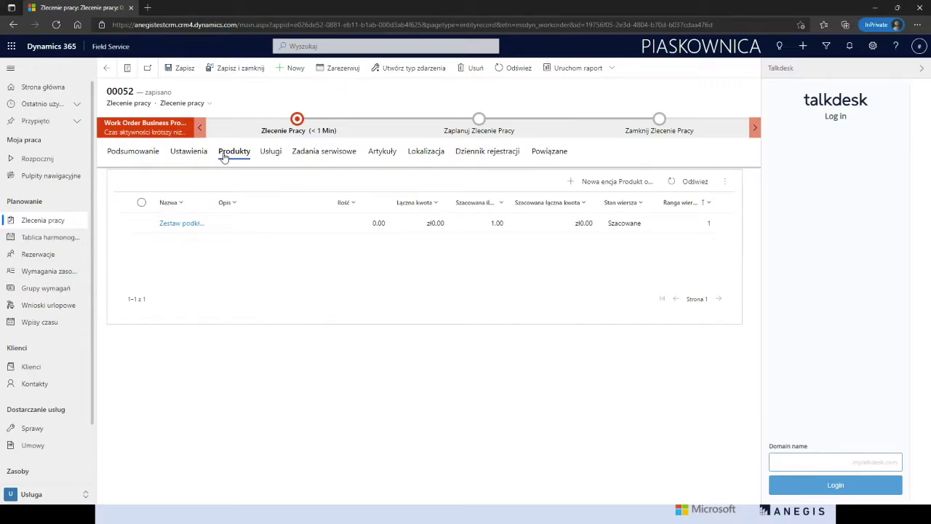
left_click_drag(216, 204, 288, 200)
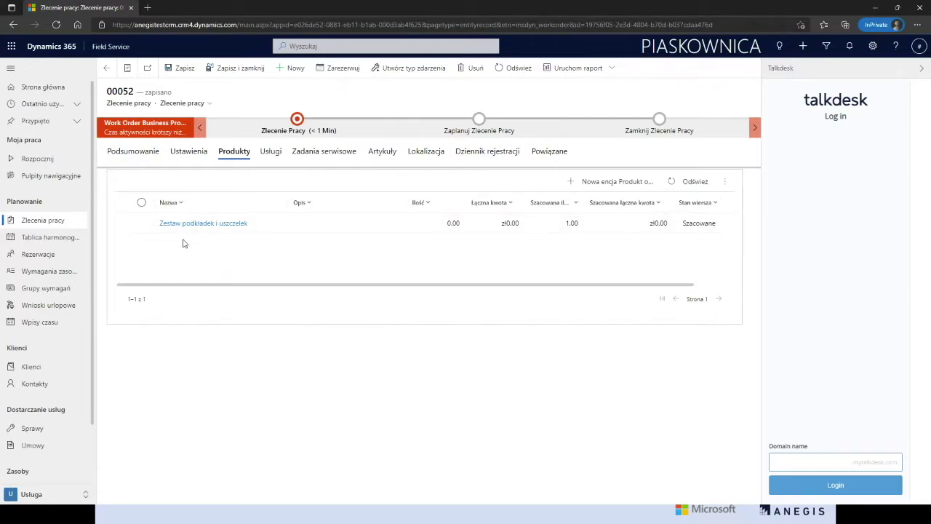
left_click(271, 153)
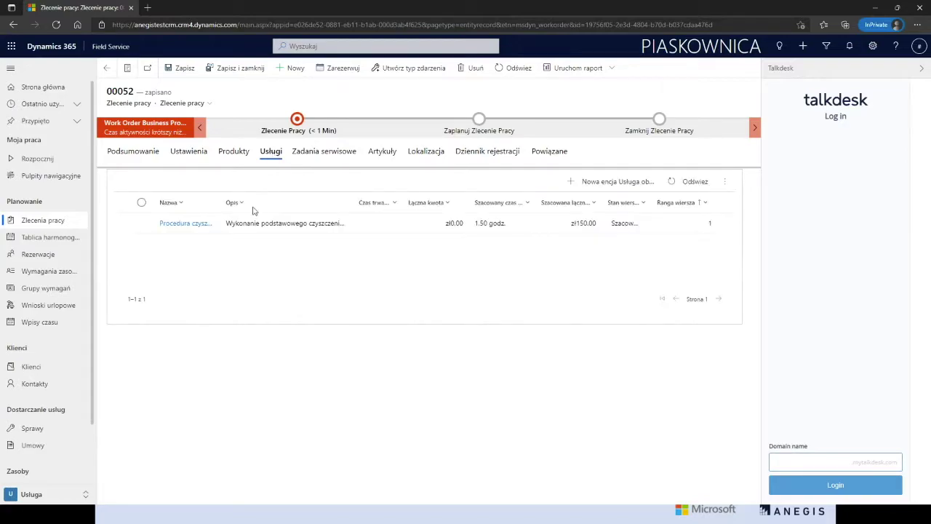
left_click_drag(217, 198, 357, 197)
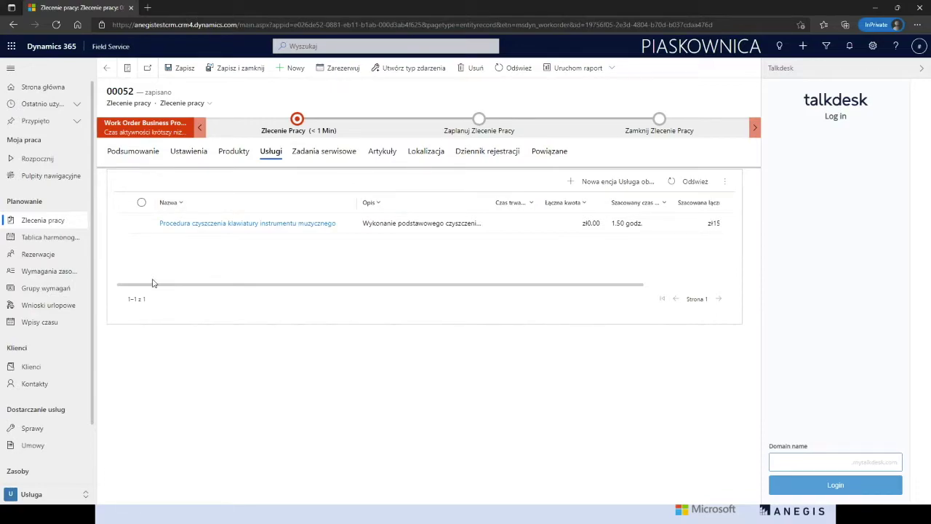
left_click_drag(358, 201, 301, 199)
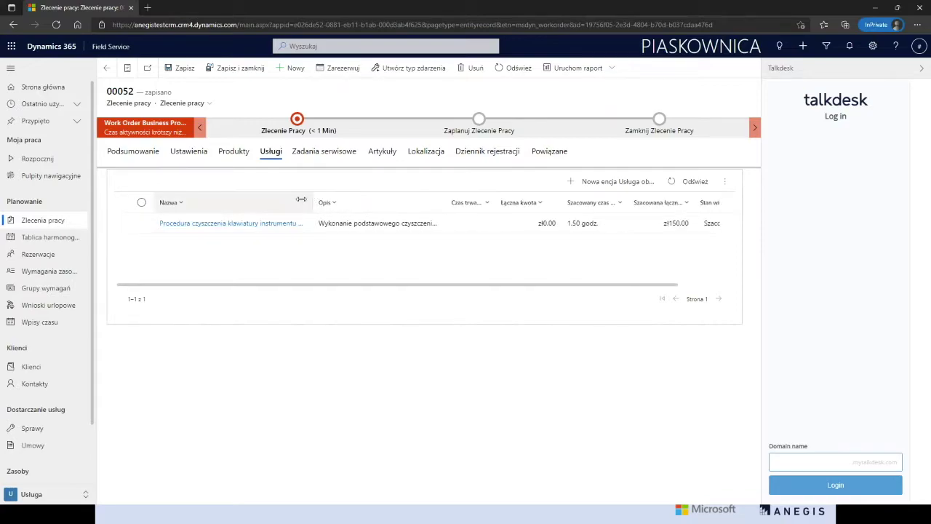
Step: Review the work order's service tasks with a widened name column and compare them with its services
left_click(321, 154)
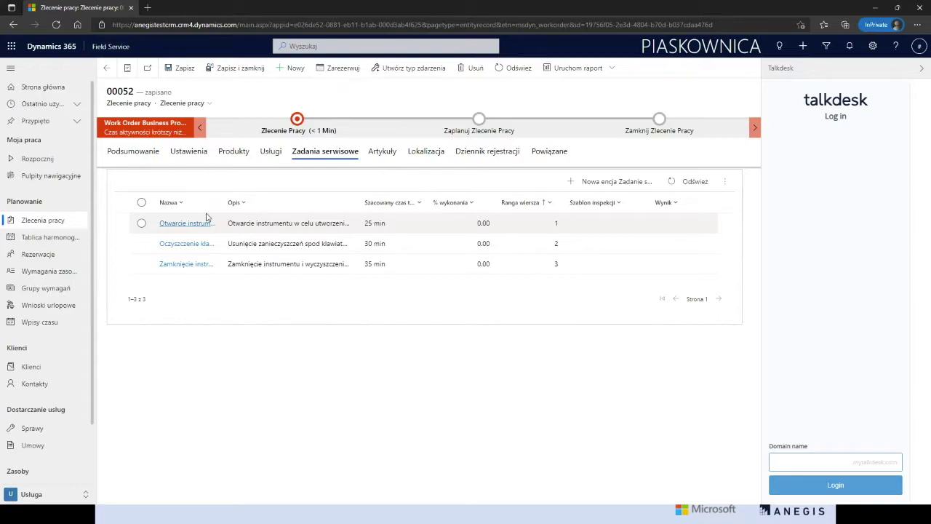
left_click_drag(225, 203, 262, 202)
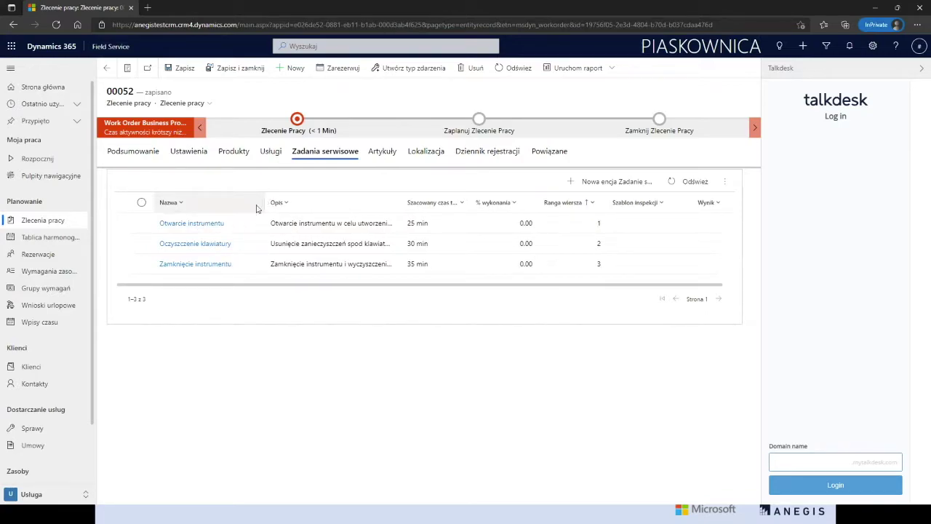
left_click_drag(263, 202, 244, 203)
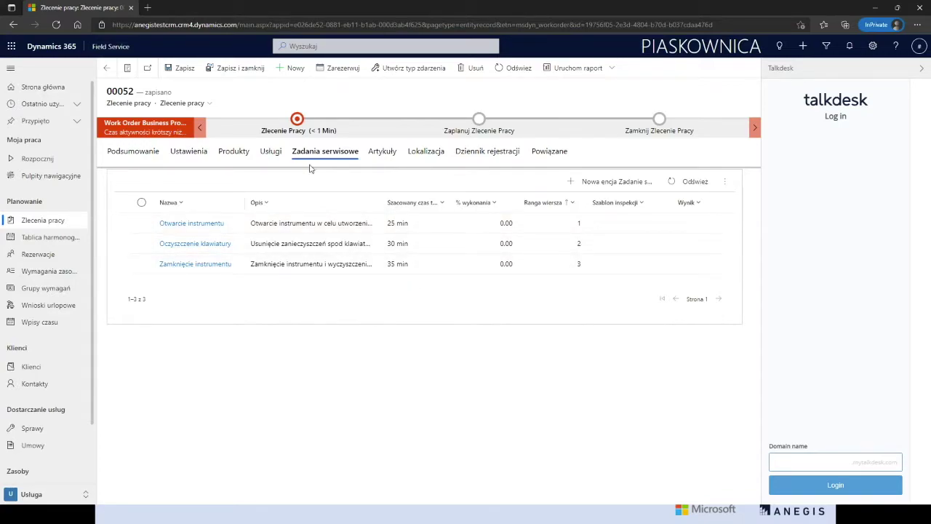
left_click(272, 154)
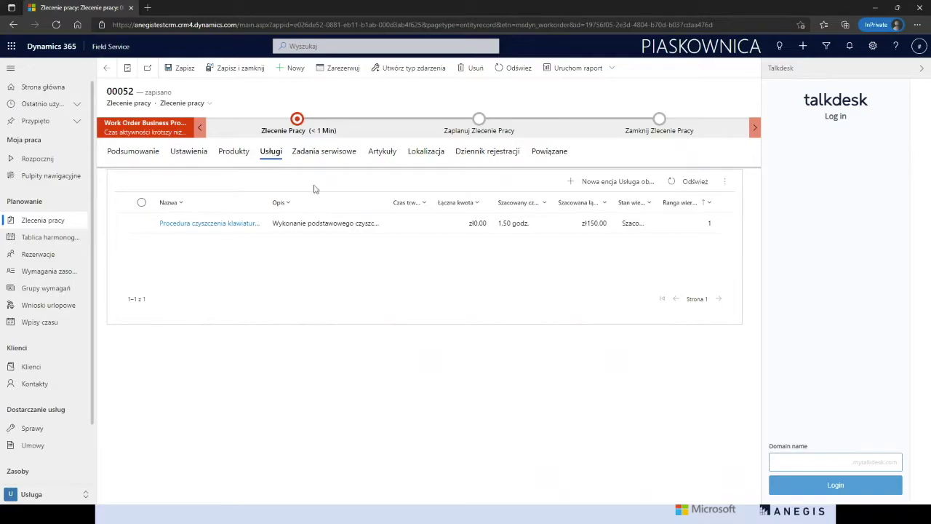
left_click(316, 154)
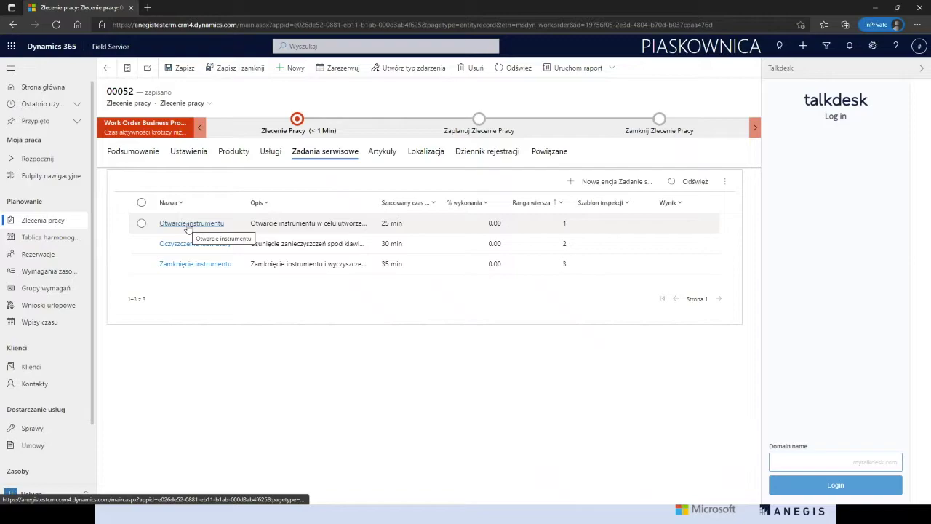
Step: Assign the guide Grantouch DGT2A to the service task "Otwarcie instrumentu", and save and close the task
left_click(188, 227)
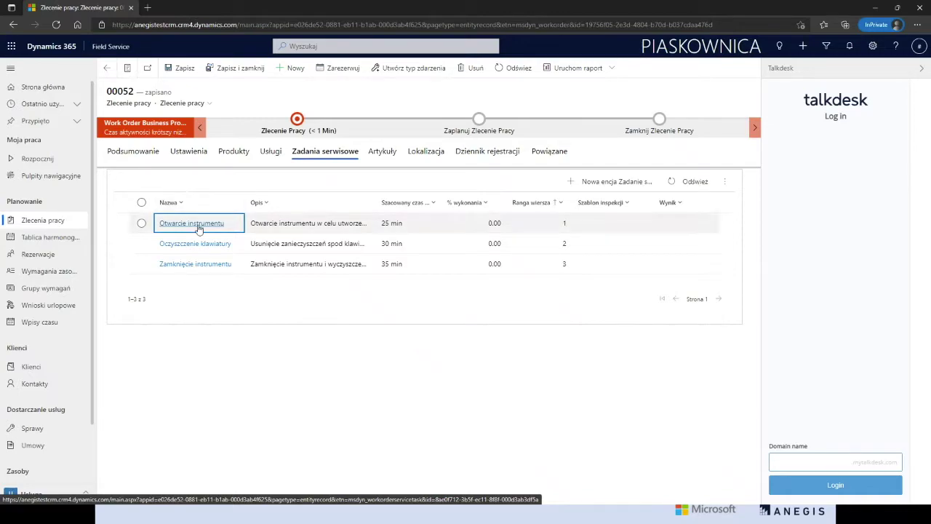
left_click(198, 228)
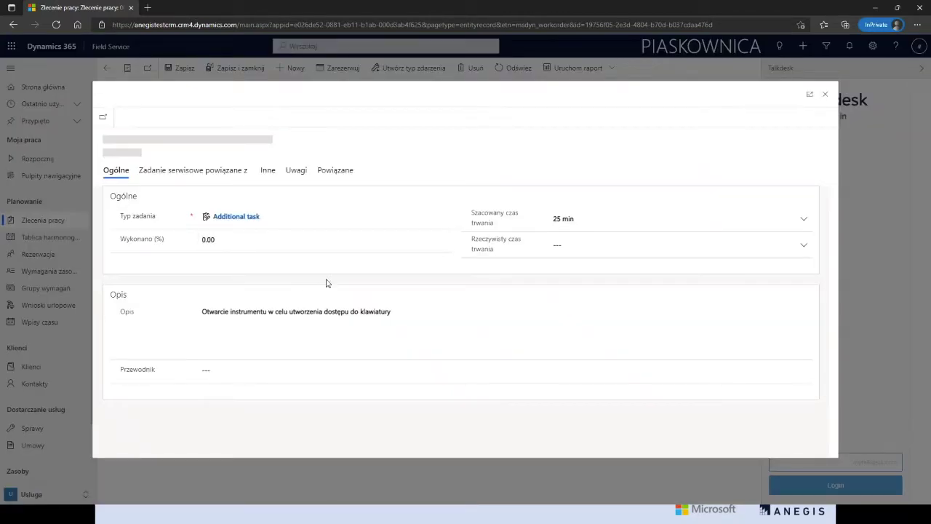
left_click(227, 371)
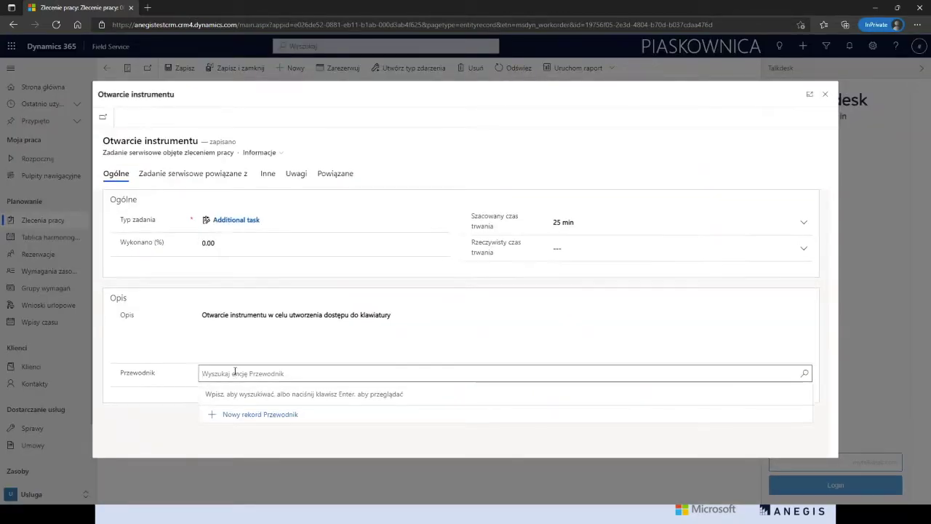
key("Return")
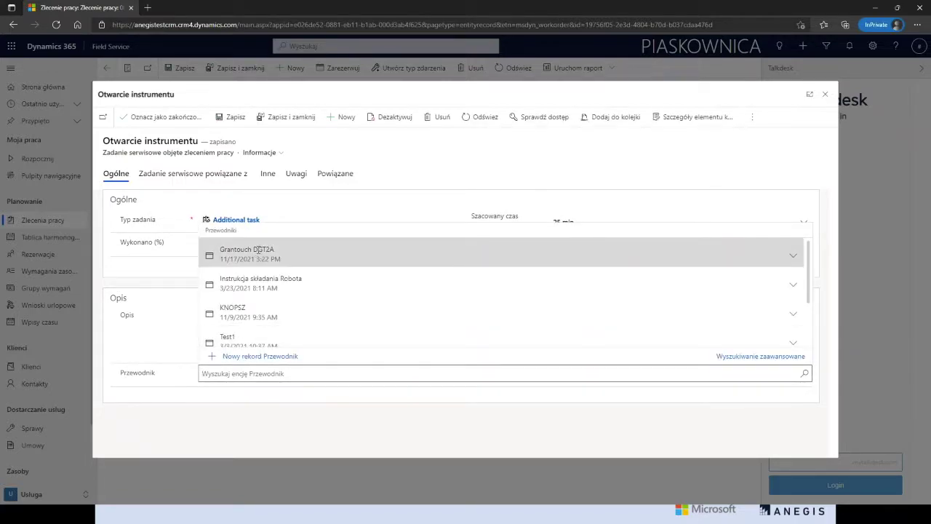
left_click(258, 249)
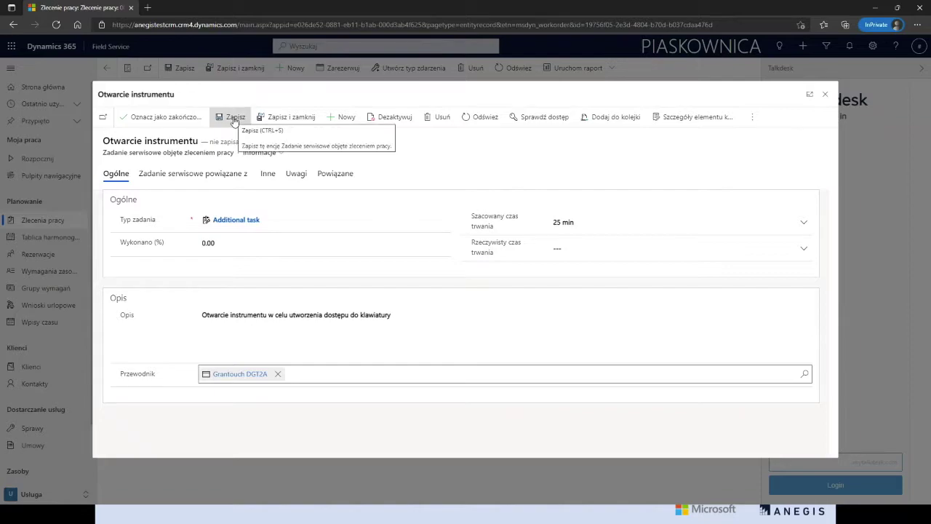
left_click(281, 118)
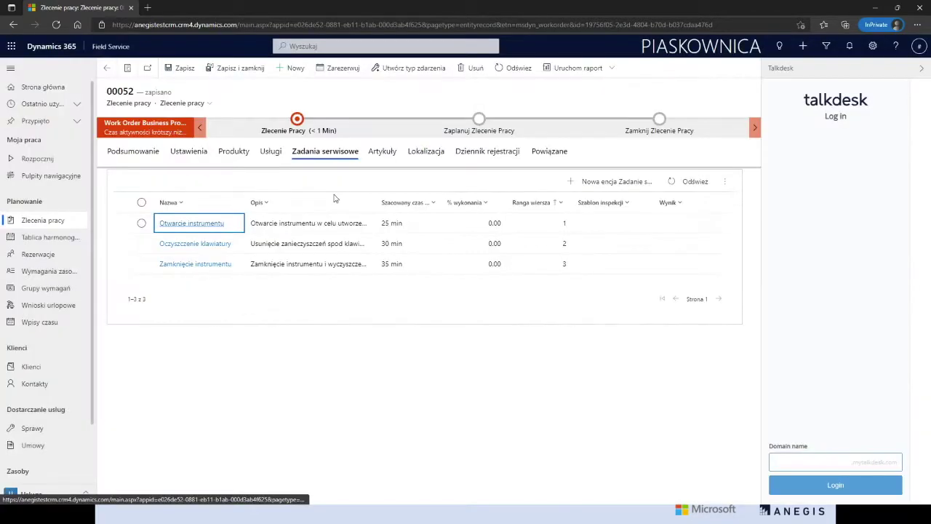
Step: Assign the intended technician as the work order's technical support contact in its settings
left_click(187, 152)
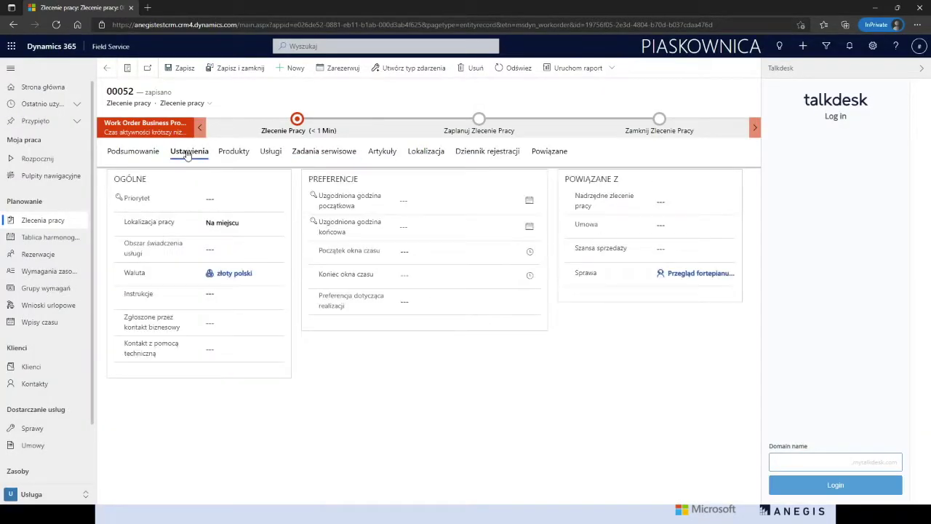
left_click(234, 350)
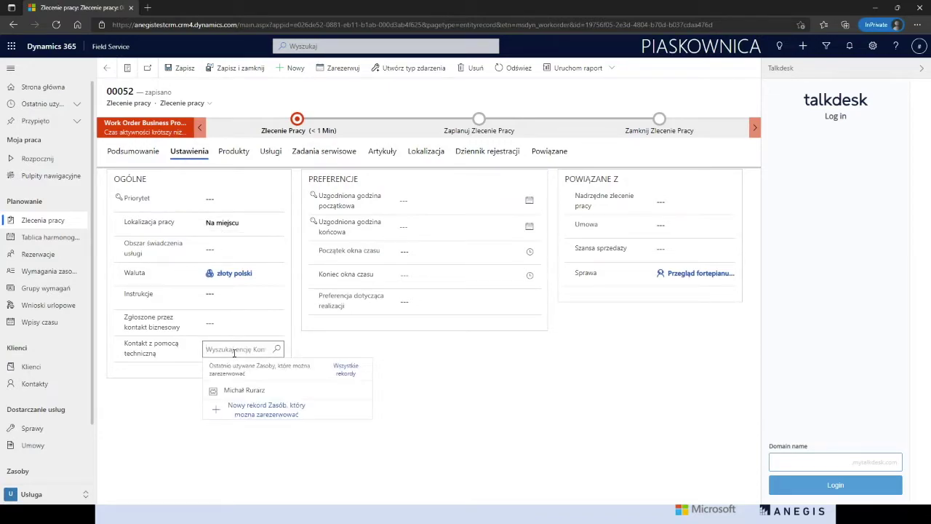
left_click(277, 350)
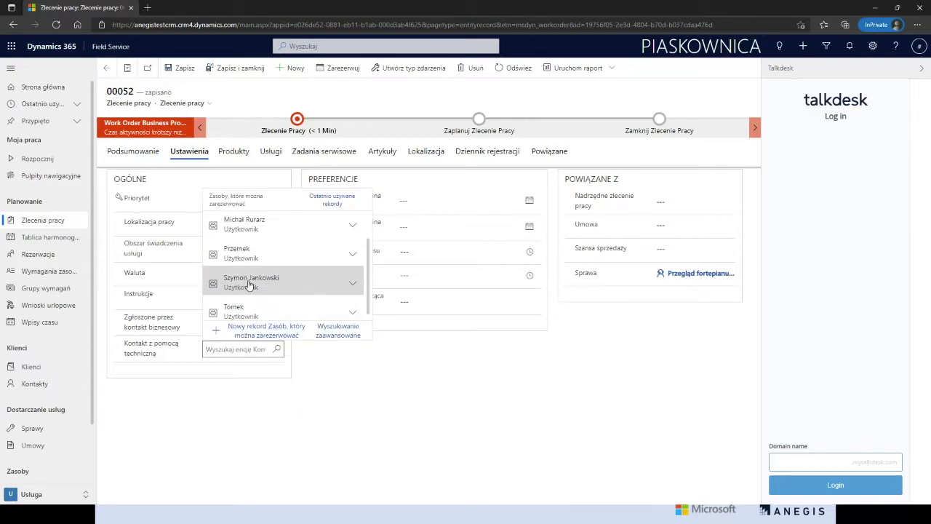
left_click(256, 284)
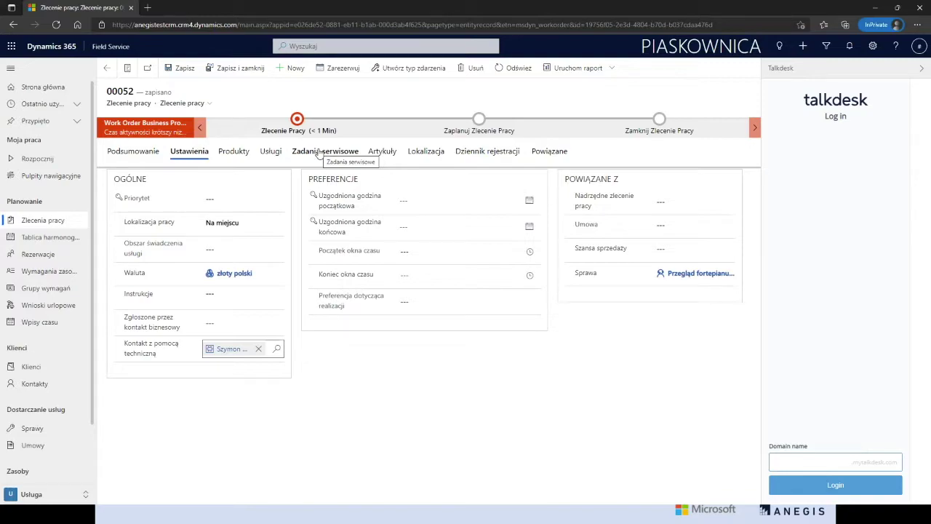
Step: Create a new resource booking from the work order's summary, starting on 12/17/2021 at 1:00 PM
left_click(136, 153)
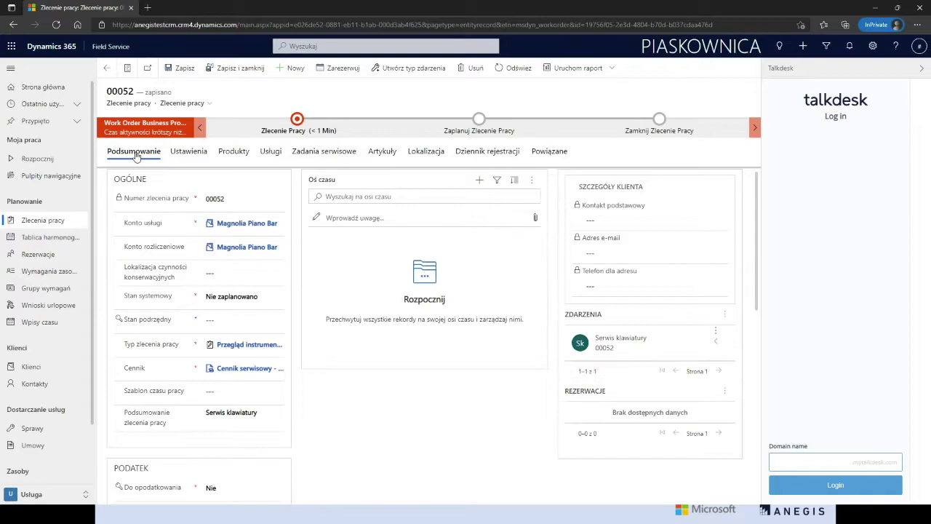
left_click(728, 395)
left_click(772, 275)
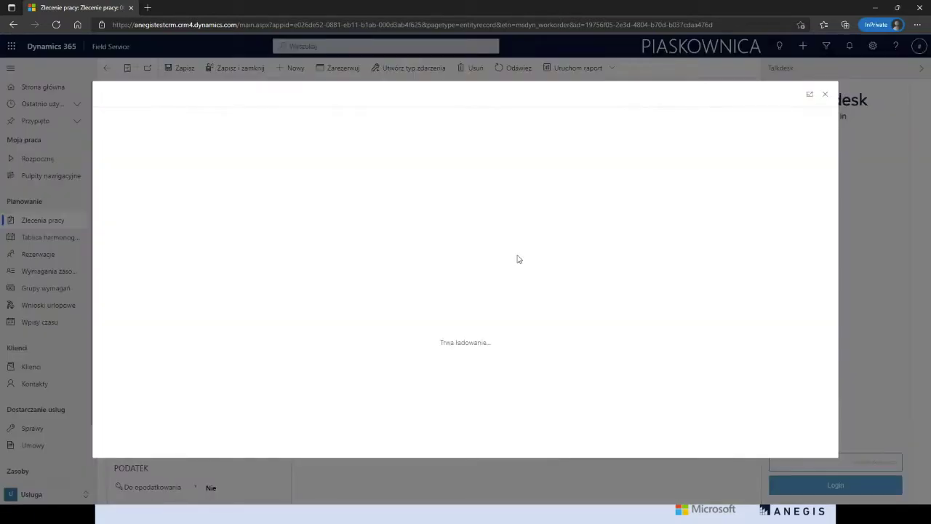
left_click(321, 226)
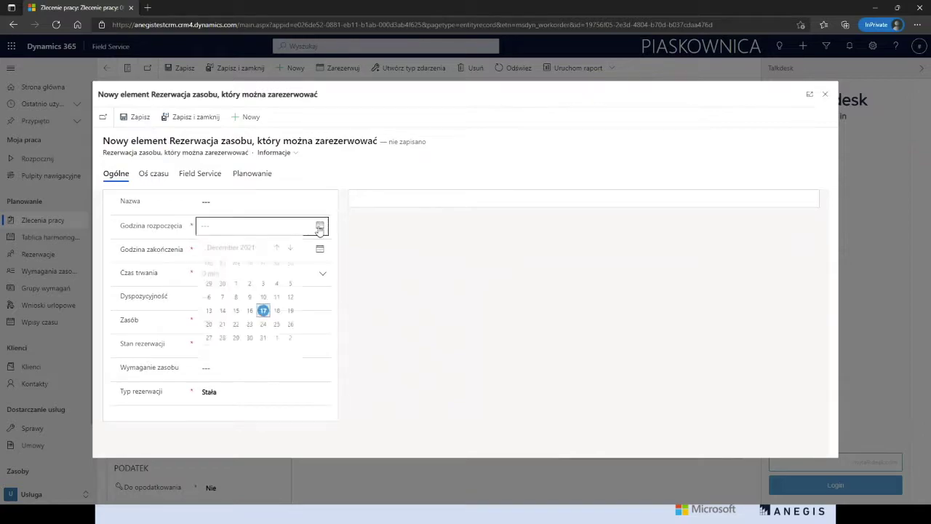
left_click(264, 311)
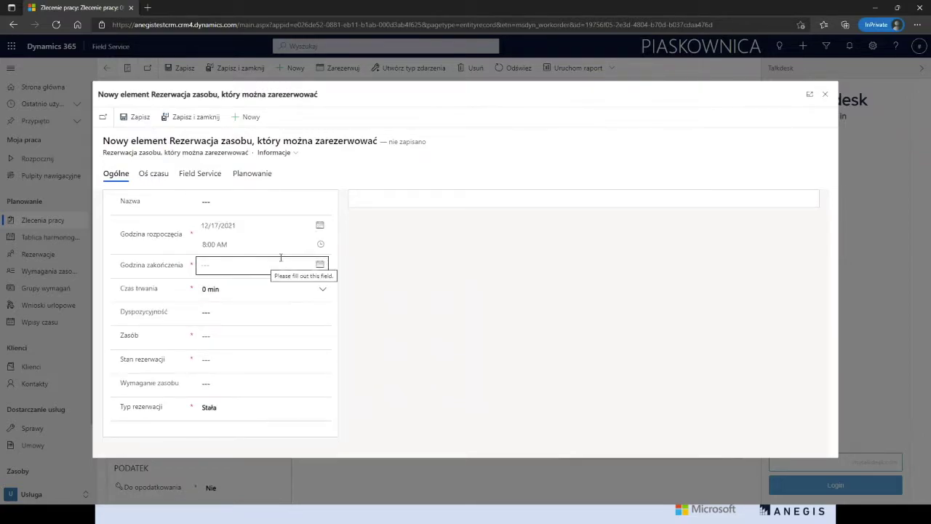
left_click(322, 289)
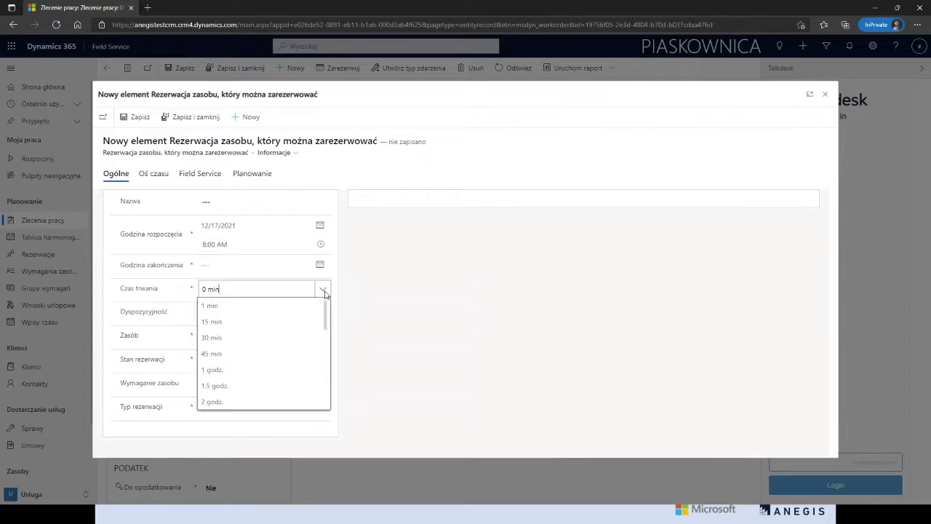
left_click(320, 249)
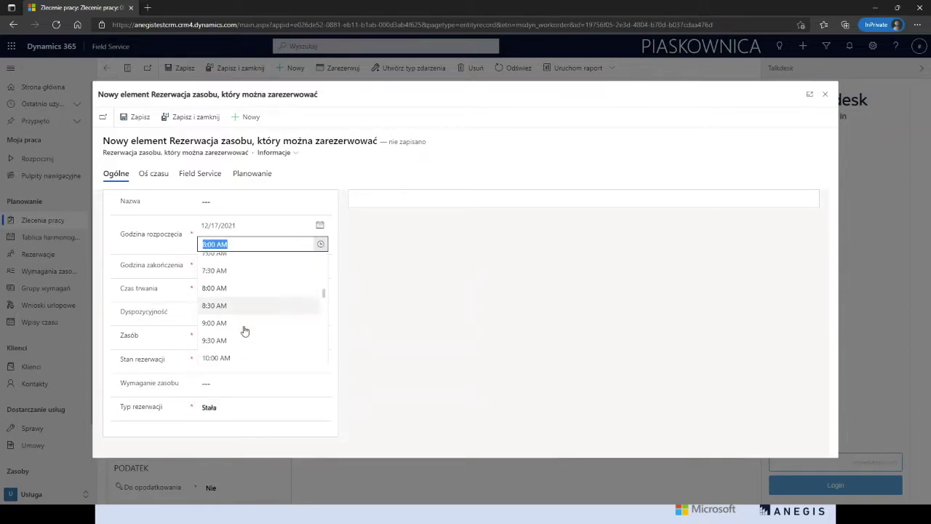
scroll(230, 335, "down", 1)
scroll(237, 342, "down", 3)
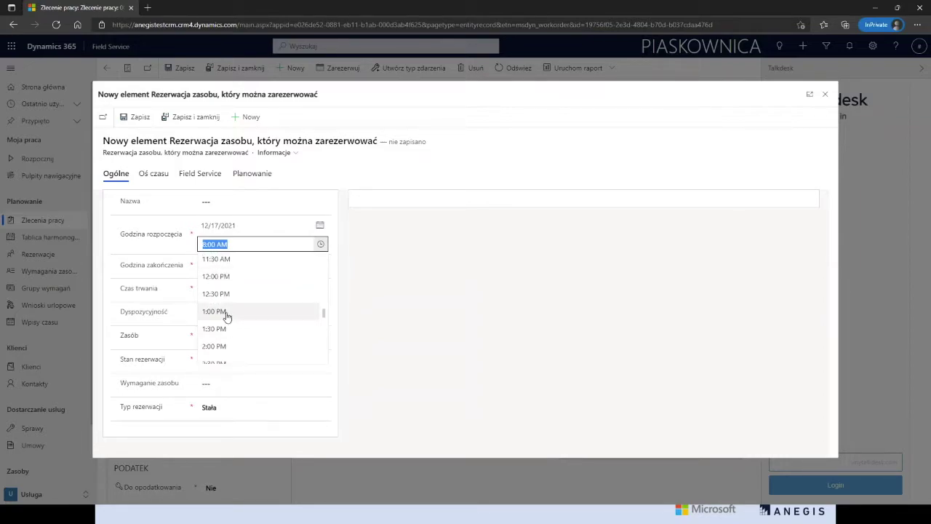
left_click(227, 317)
Step: Set the booking's duration to 1.5 hours and its resource to # Demousr-Hololens
left_click(322, 290)
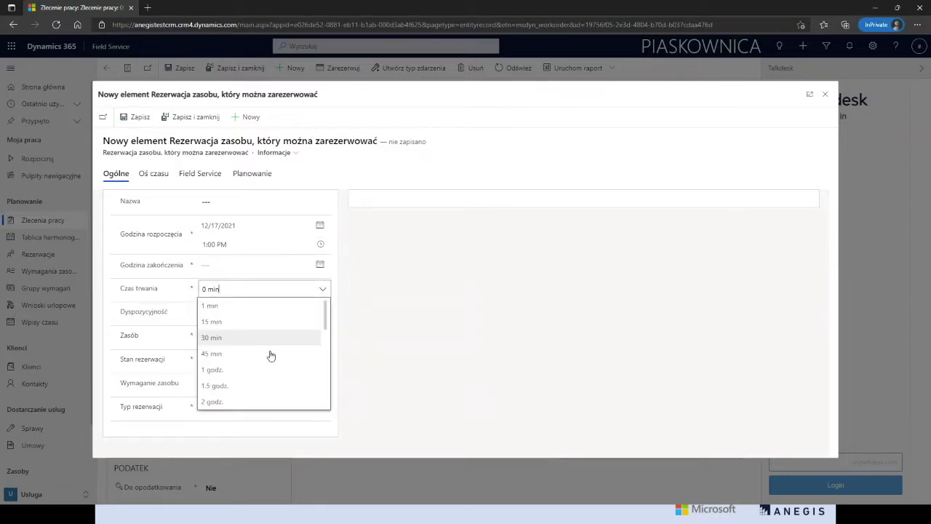
left_click(248, 386)
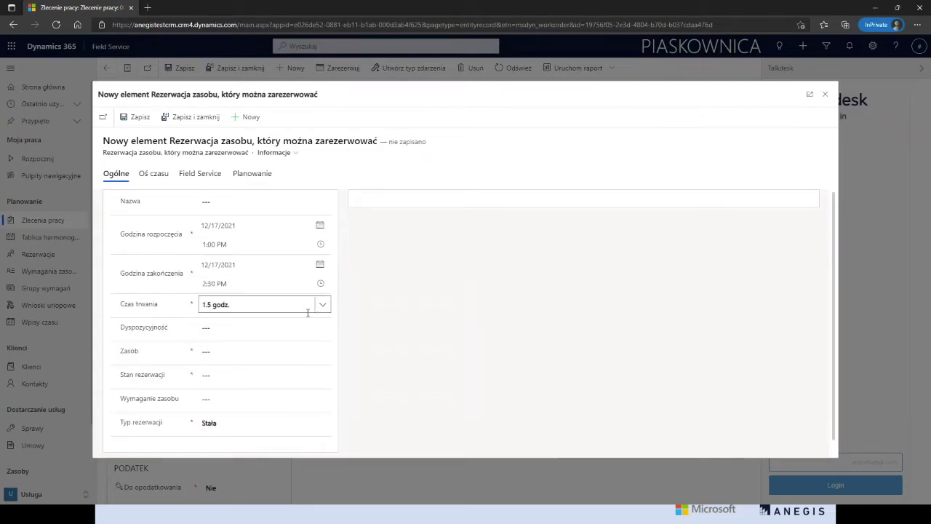
left_click(249, 352)
left_click(249, 353)
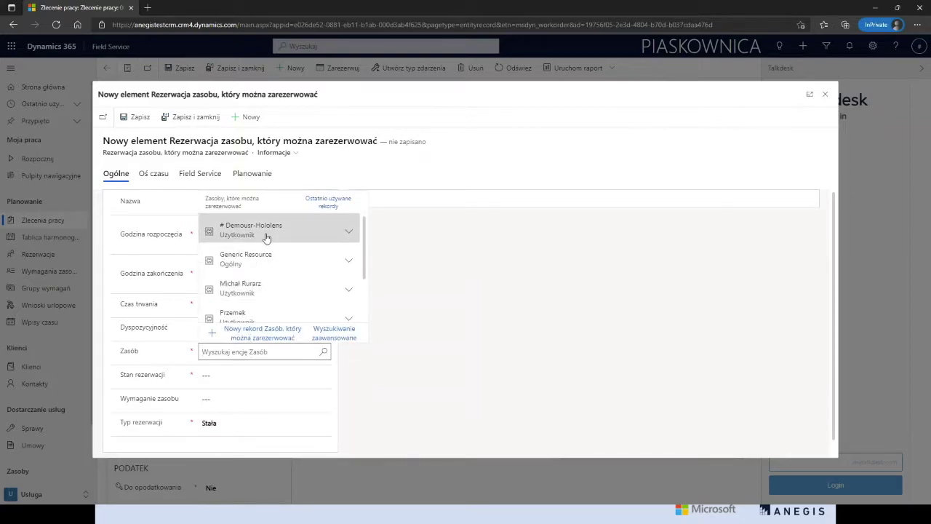
left_click(252, 233)
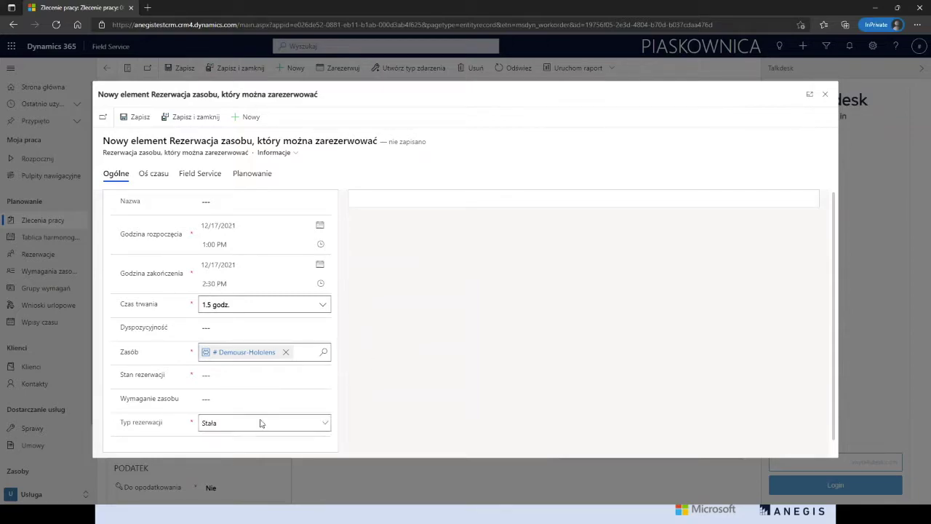
Step: Set the booking status to Zaplanowano, and save and close the booking
left_click(247, 375)
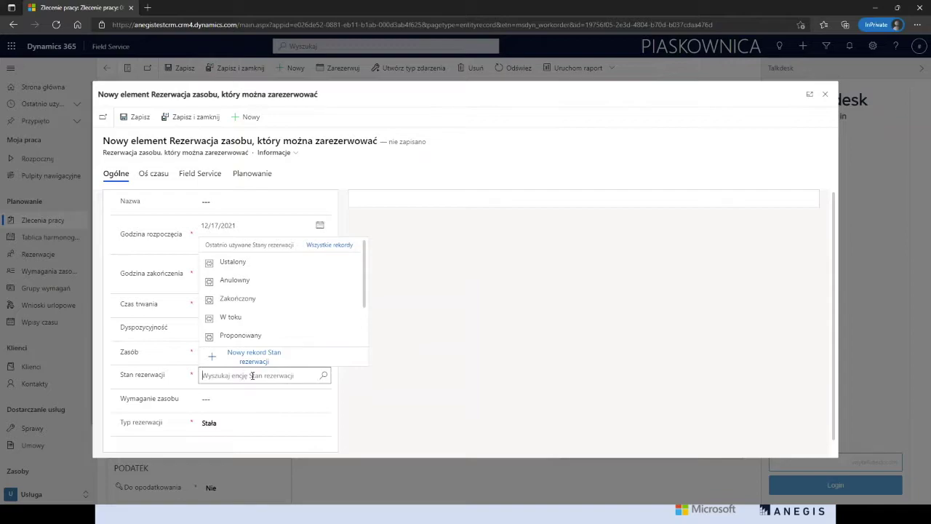
scroll(258, 327, "down", 1)
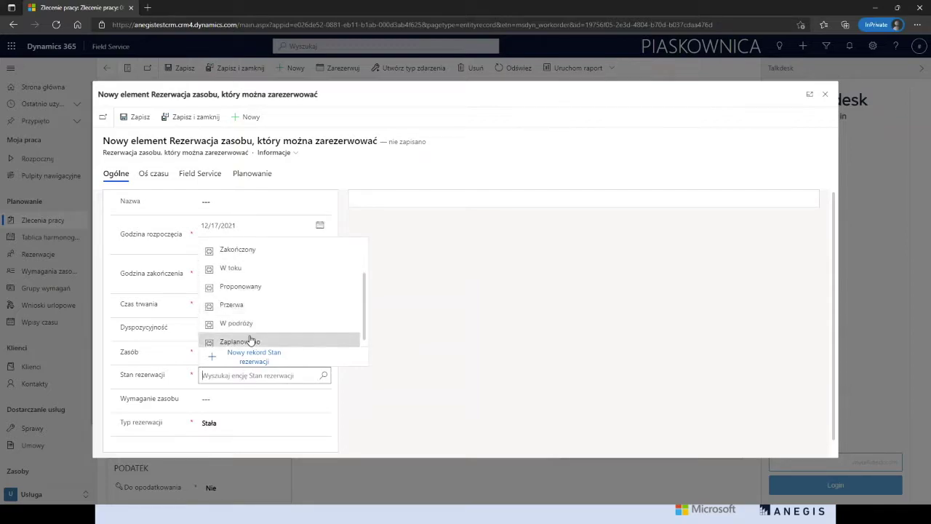
left_click(249, 341)
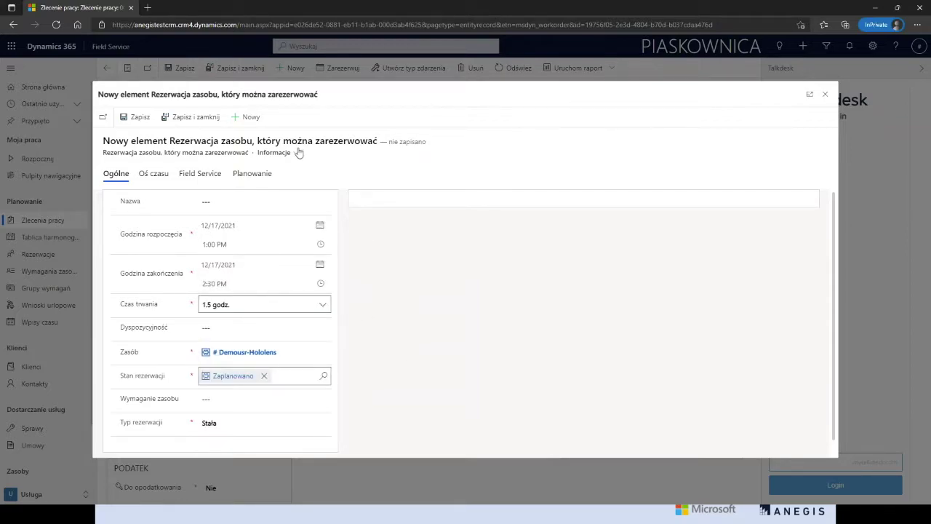
left_click(190, 118)
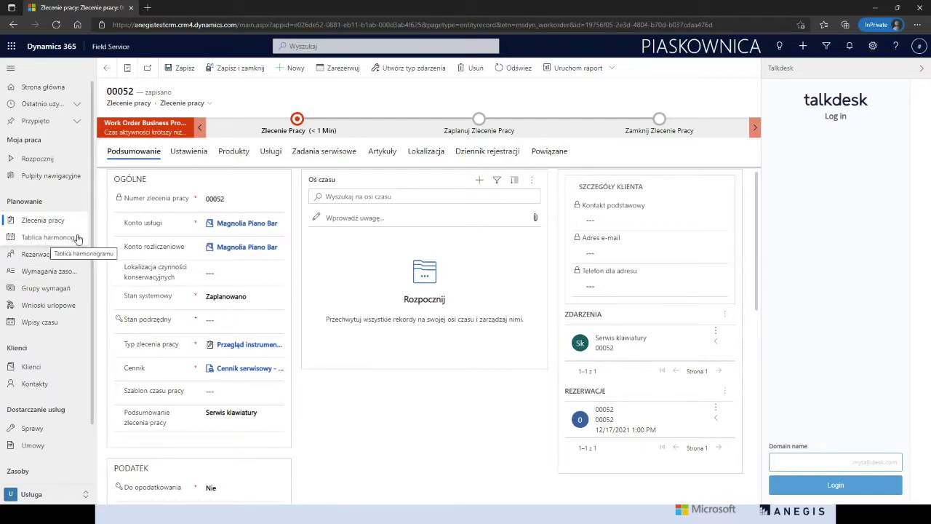
Step: Show the afternoon of 12/17/2021 on the schedule board and move the second # Demousr-Hololens booking to a later slot
left_click(51, 237)
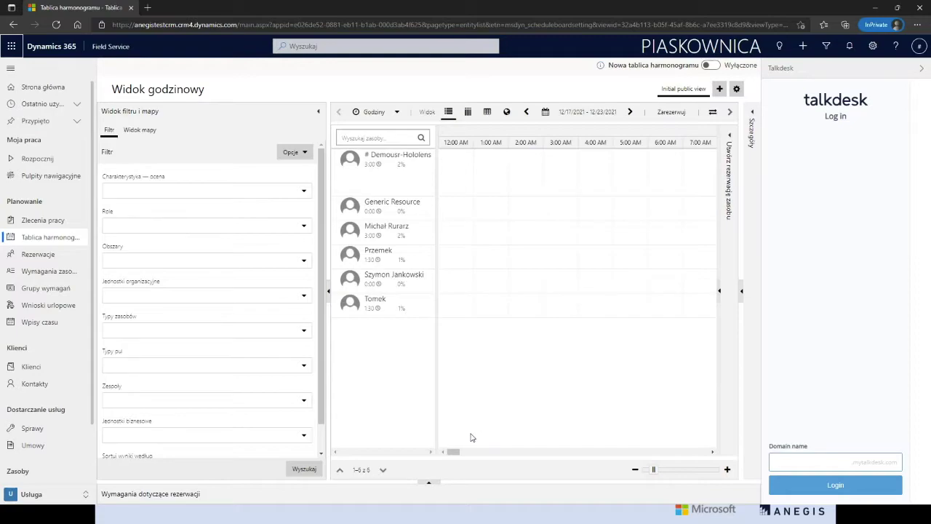
left_click_drag(452, 452, 470, 454)
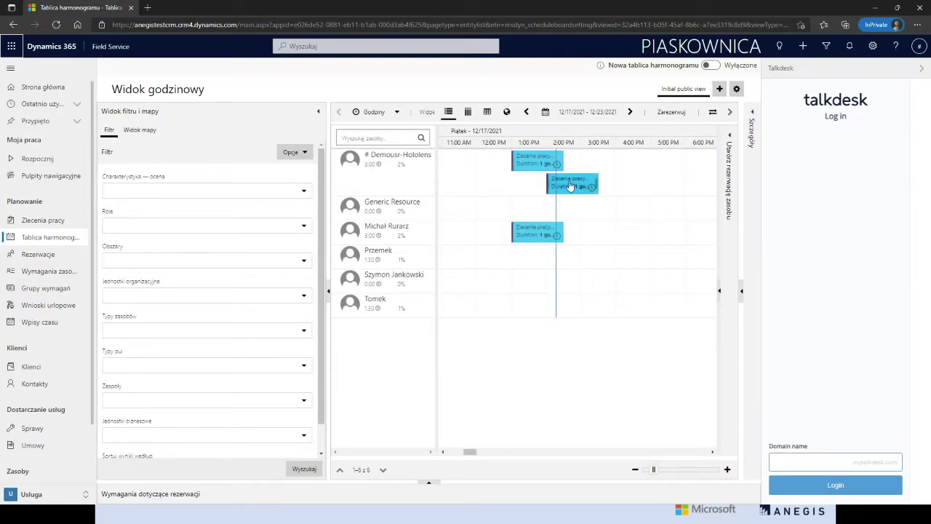
left_click_drag(567, 185, 600, 160)
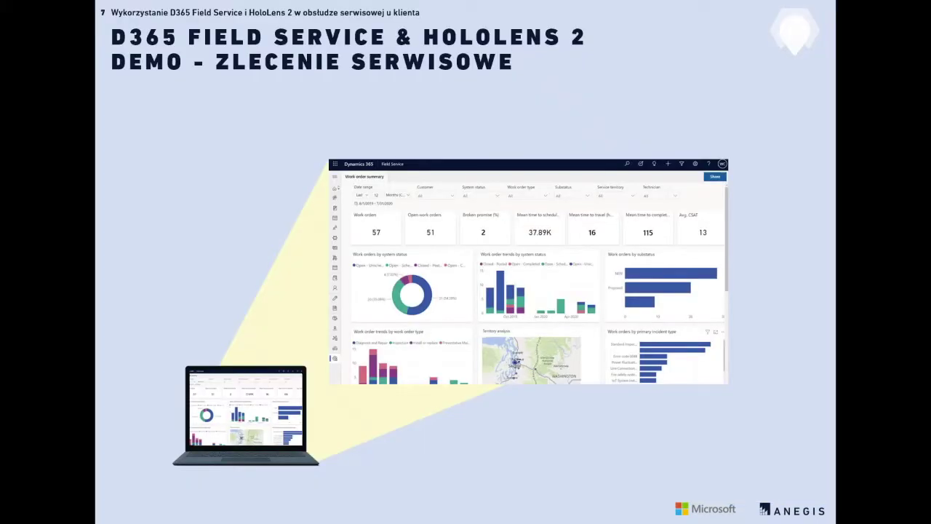
key("Right")
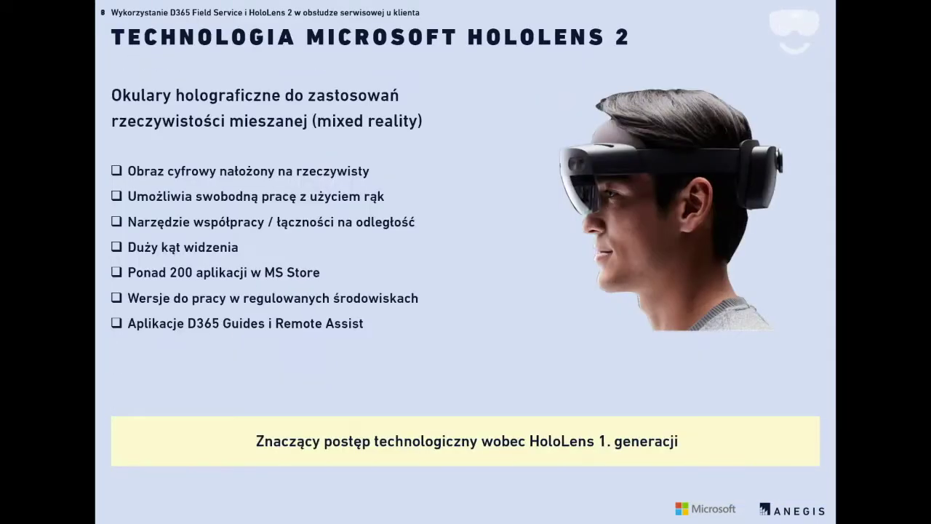